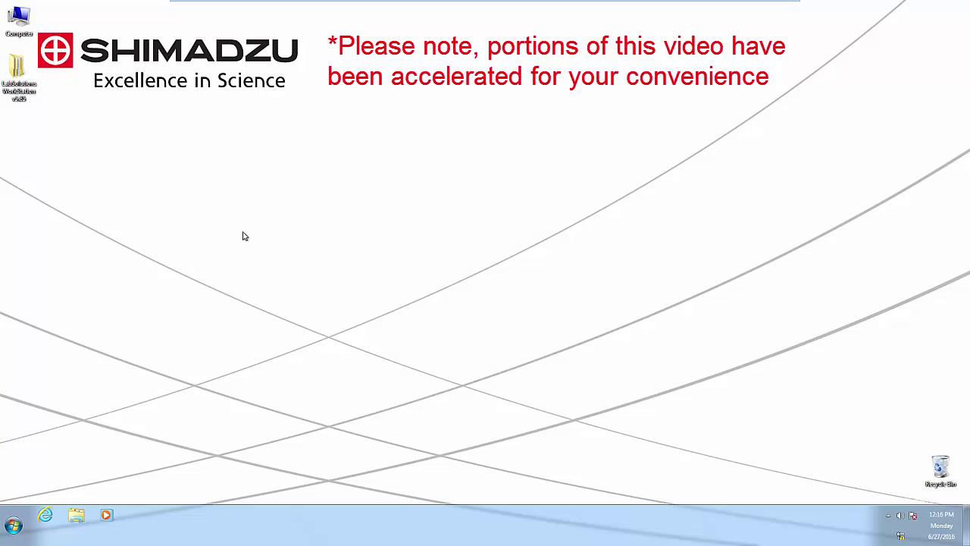
Run Autorun from LabSolutions WorkStation v5.85\DISK1 as administrator
{"action": "double_click", "coordinate": [27, 82]}
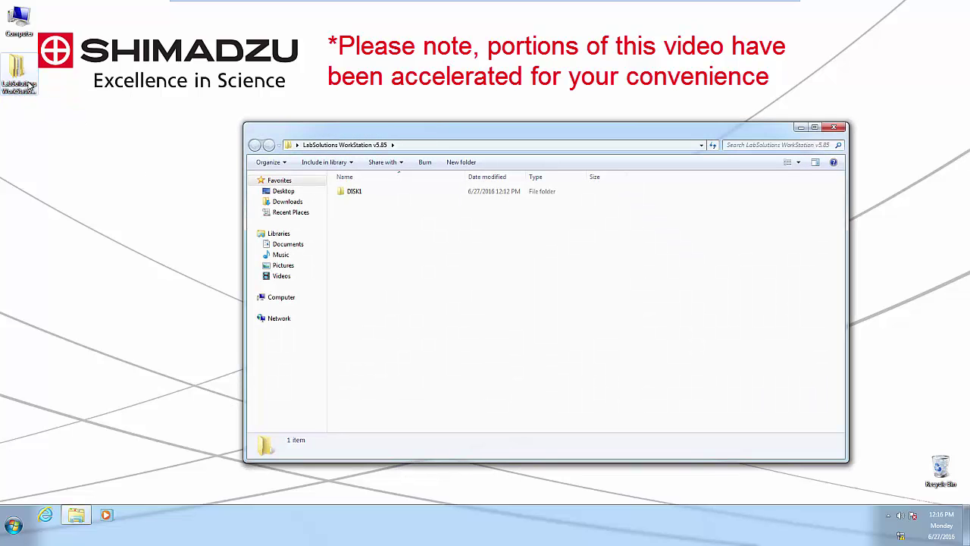
{"action": "double_click", "coordinate": [357, 193]}
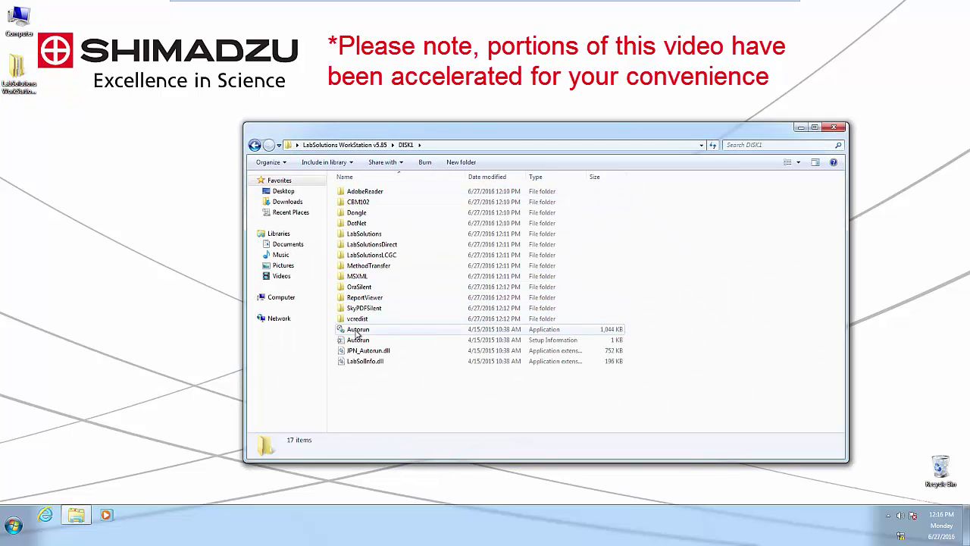
{"action": "left_click", "coordinate": [358, 331]}
{"action": "right_click", "coordinate": [397, 331]}
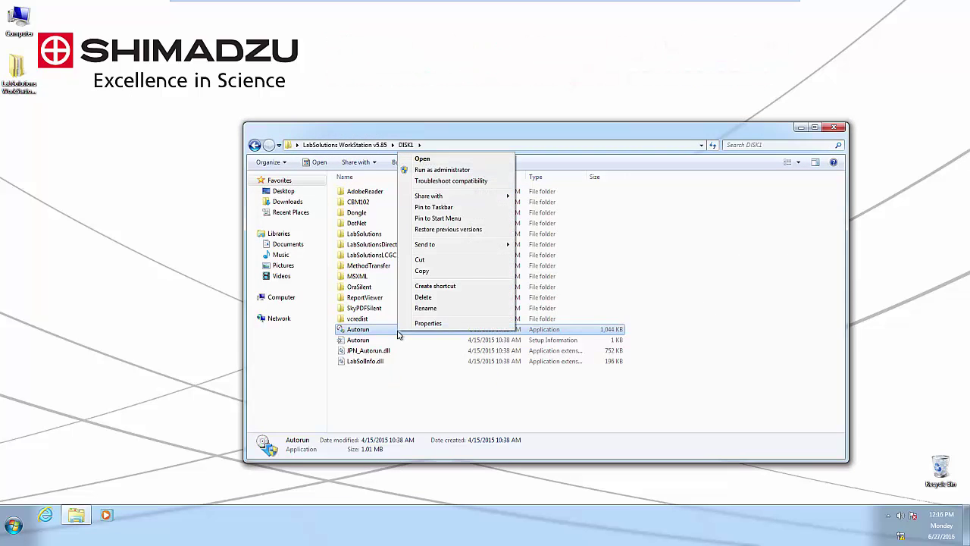
{"action": "left_click", "coordinate": [436, 170]}
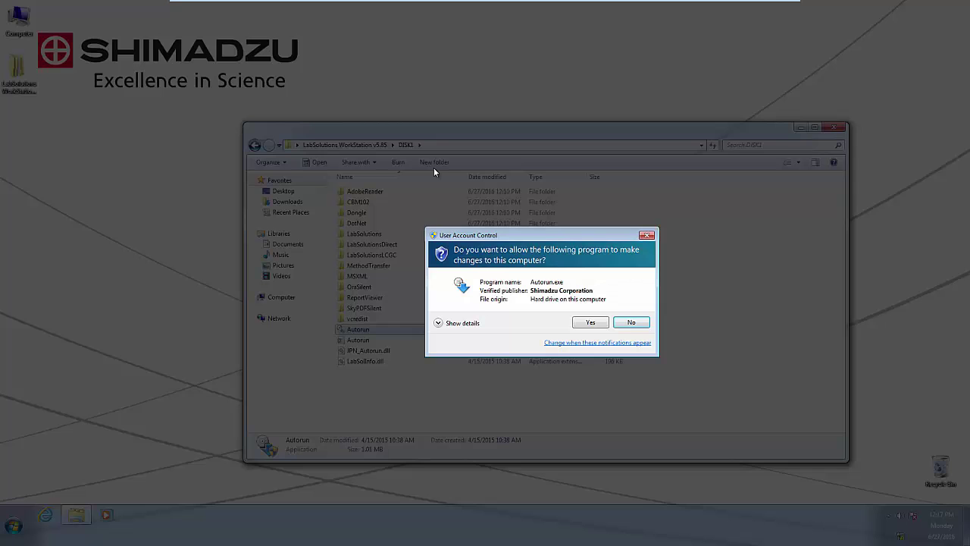
Approve the User Account Control prompt and start the LabSolutions setup wizard
{"action": "left_click", "coordinate": [588, 323]}
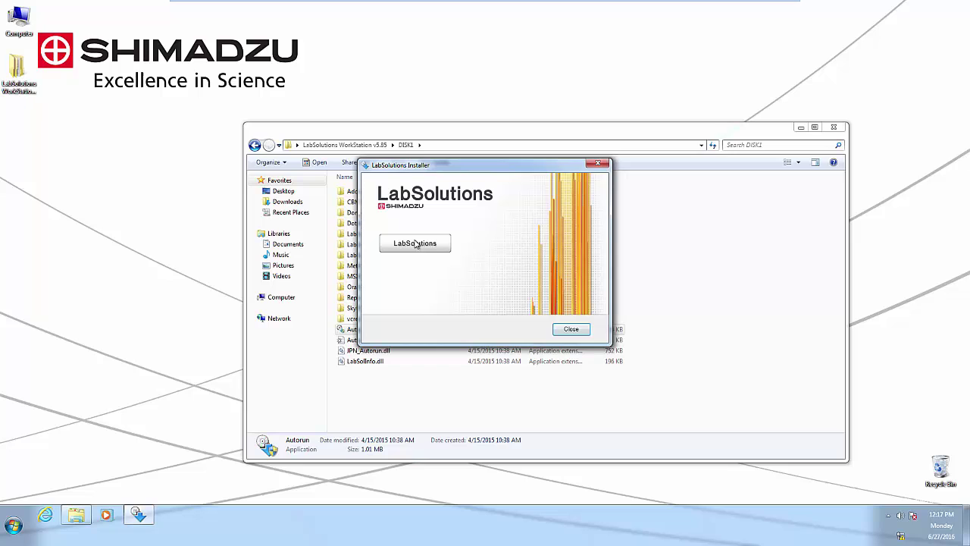
{"action": "left_click", "coordinate": [416, 243]}
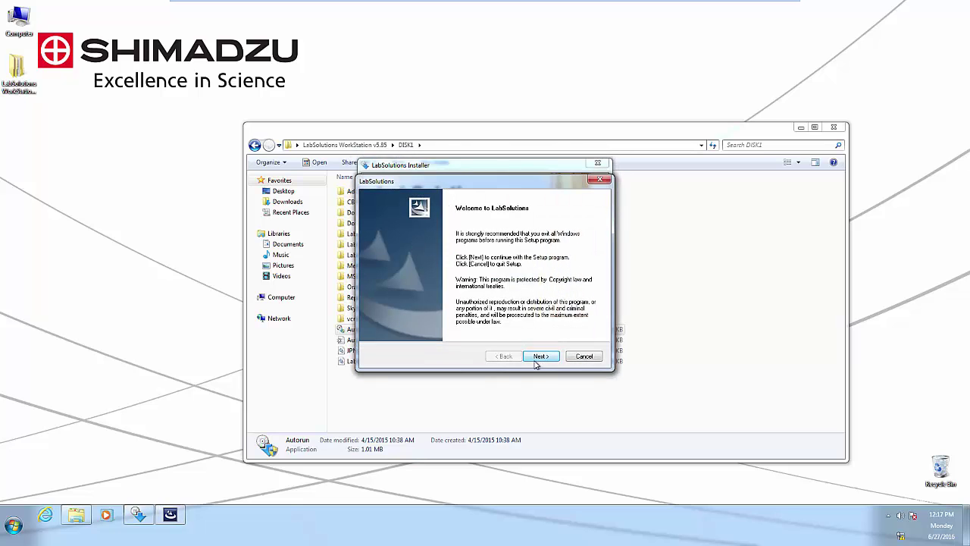
Enter SSI as organization and keep the C:\Program Files\ destination to reach Confirm
{"action": "left_click", "coordinate": [540, 356]}
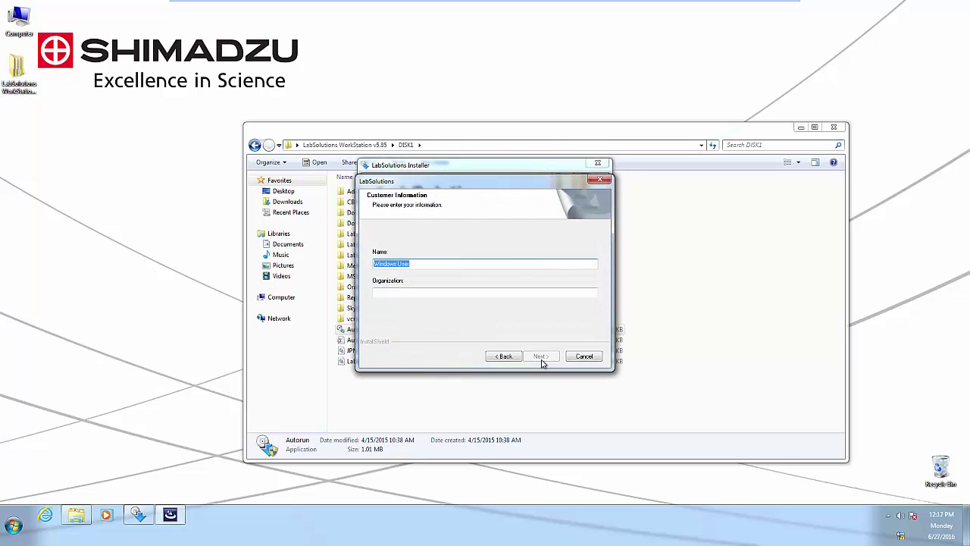
{"action": "left_click", "coordinate": [478, 292]}
{"action": "type", "text": "SSI"}
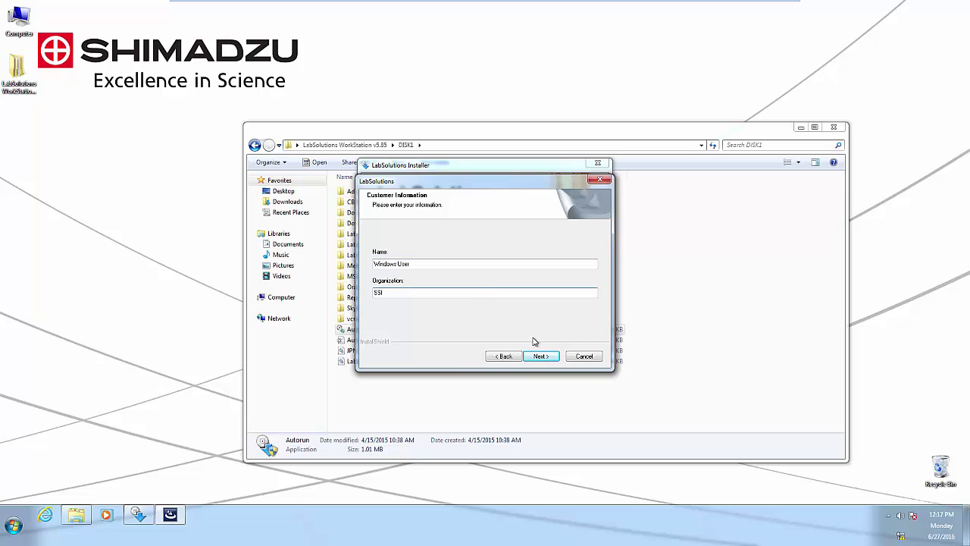
{"action": "left_click", "coordinate": [535, 361]}
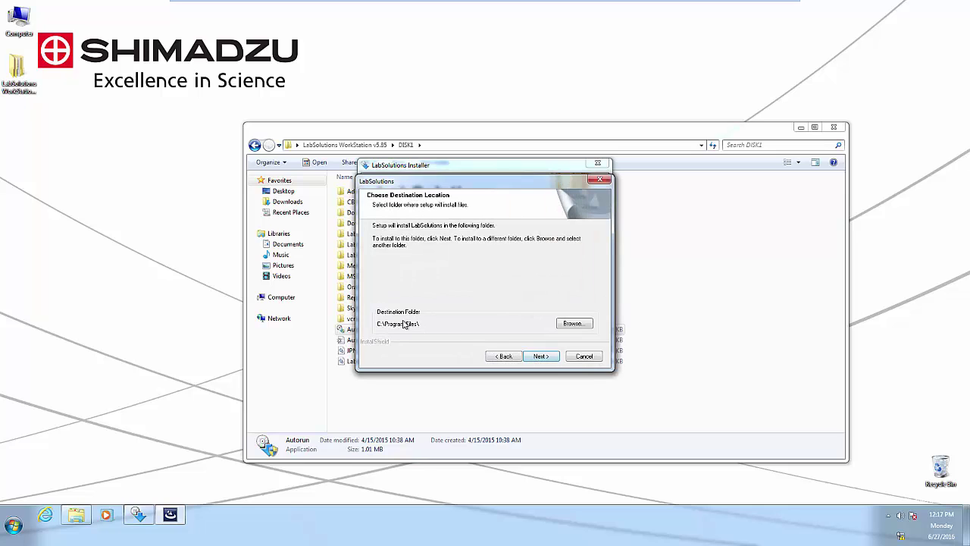
{"action": "left_click", "coordinate": [541, 358]}
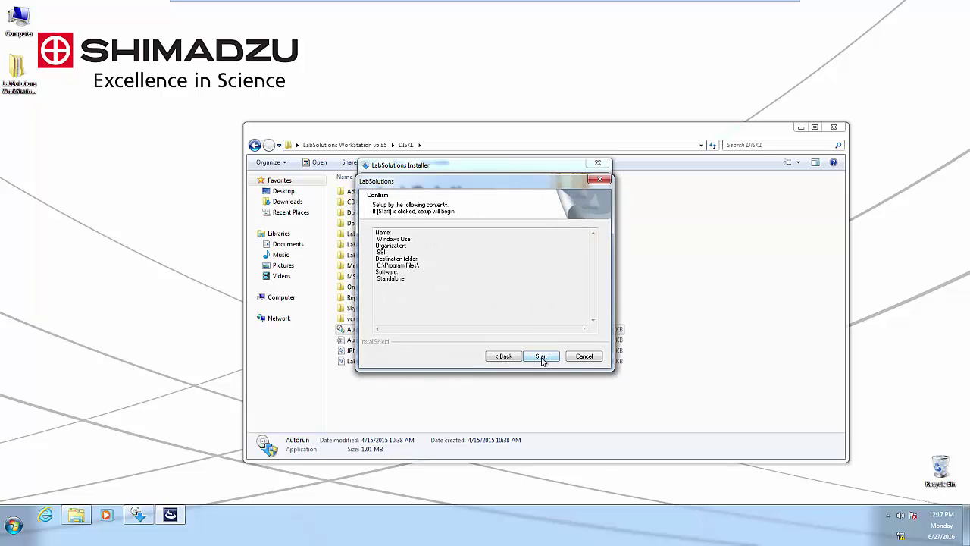
Install LabSolutions and close the InstallShield Wizard Complete page
{"action": "left_click", "coordinate": [541, 357]}
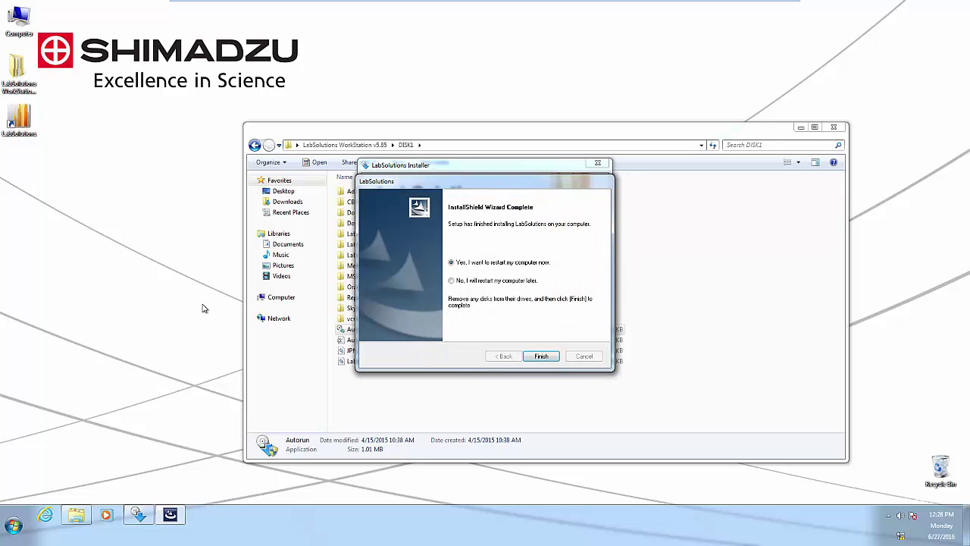
{"action": "left_click", "coordinate": [538, 357]}
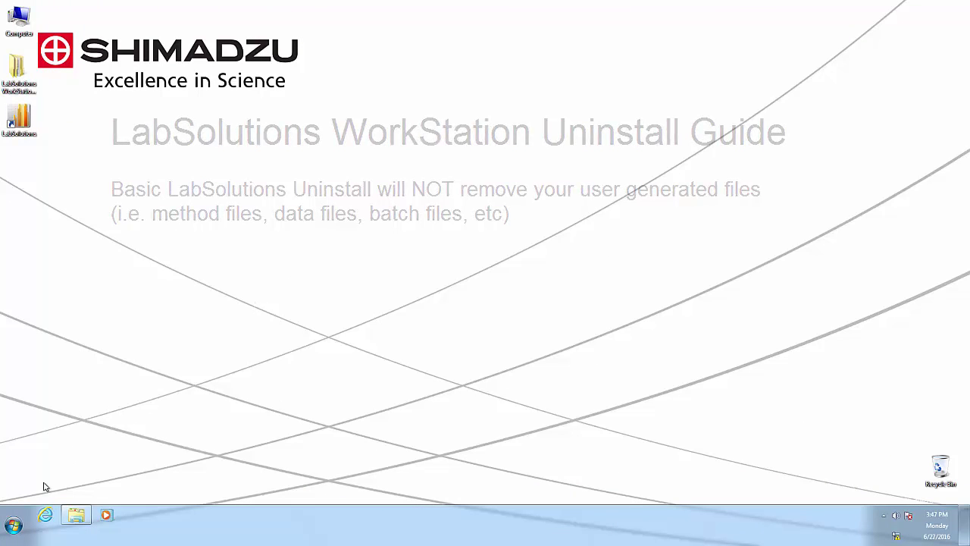
Uninstall SkyPDF Server MT 2012 through Control Panel's Programs and Features, approving UAC
{"action": "left_click", "coordinate": [13, 523]}
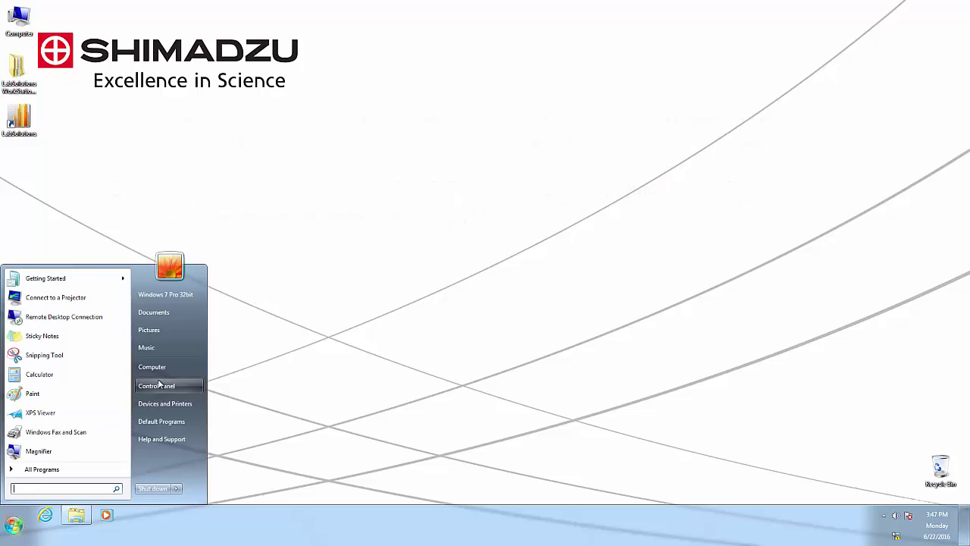
{"action": "left_click", "coordinate": [157, 386]}
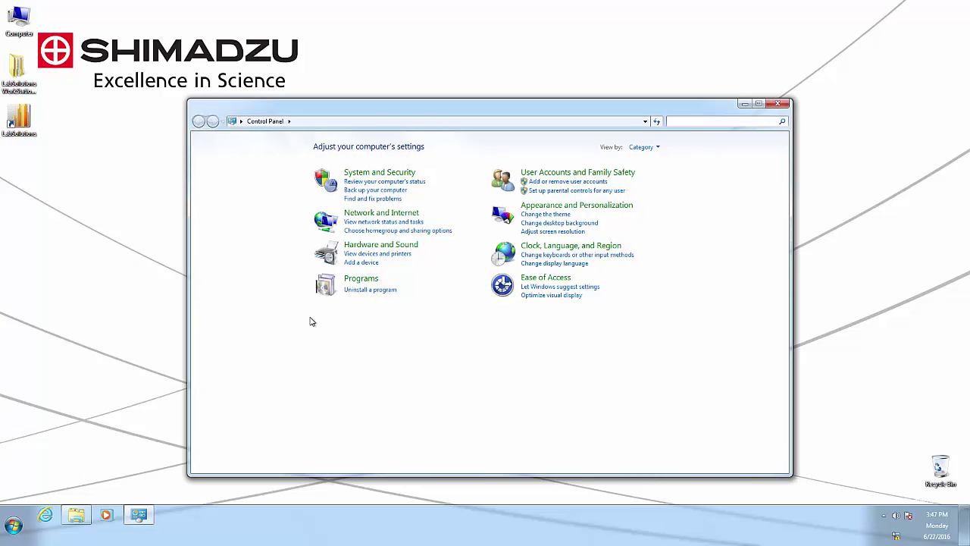
{"action": "left_click", "coordinate": [371, 290]}
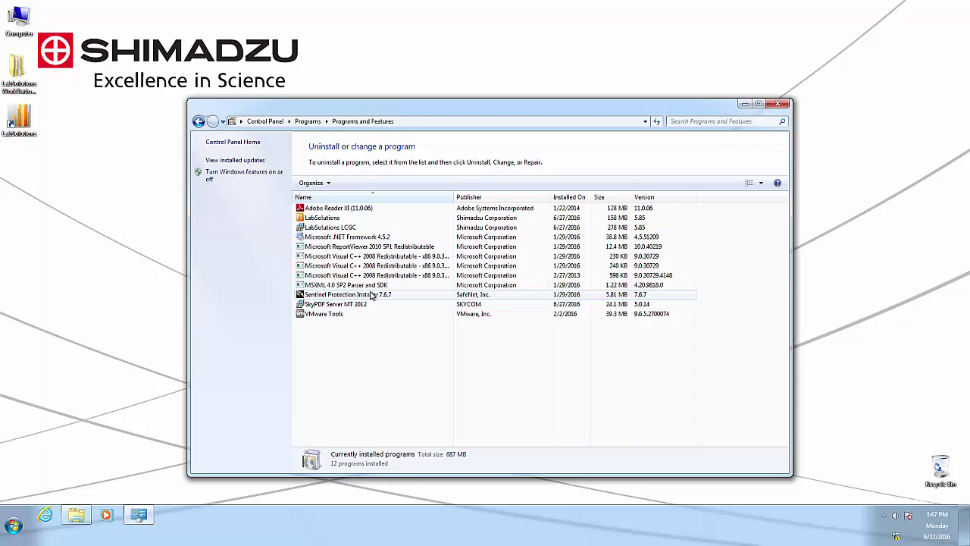
{"action": "left_click", "coordinate": [346, 305]}
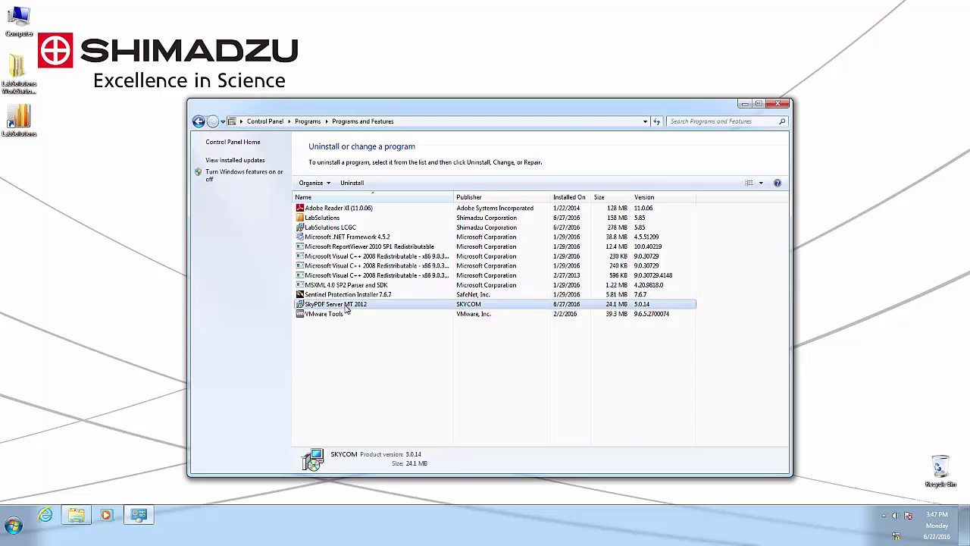
{"action": "left_click", "coordinate": [354, 183]}
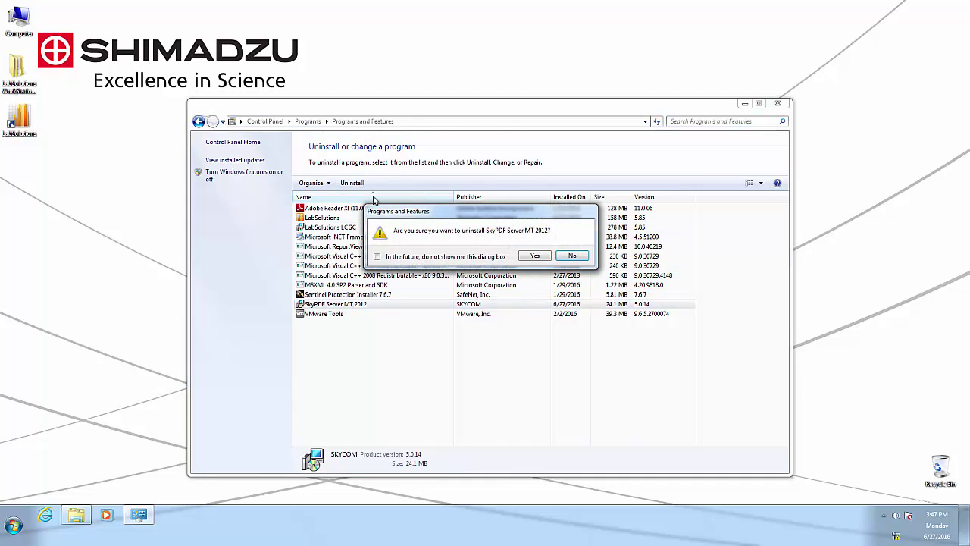
{"action": "left_click", "coordinate": [532, 257]}
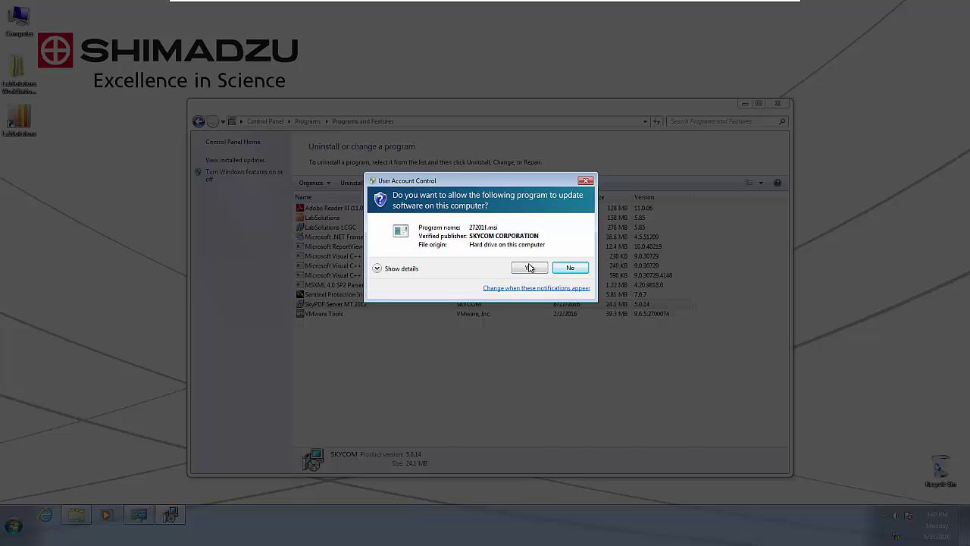
{"action": "left_click", "coordinate": [529, 267]}
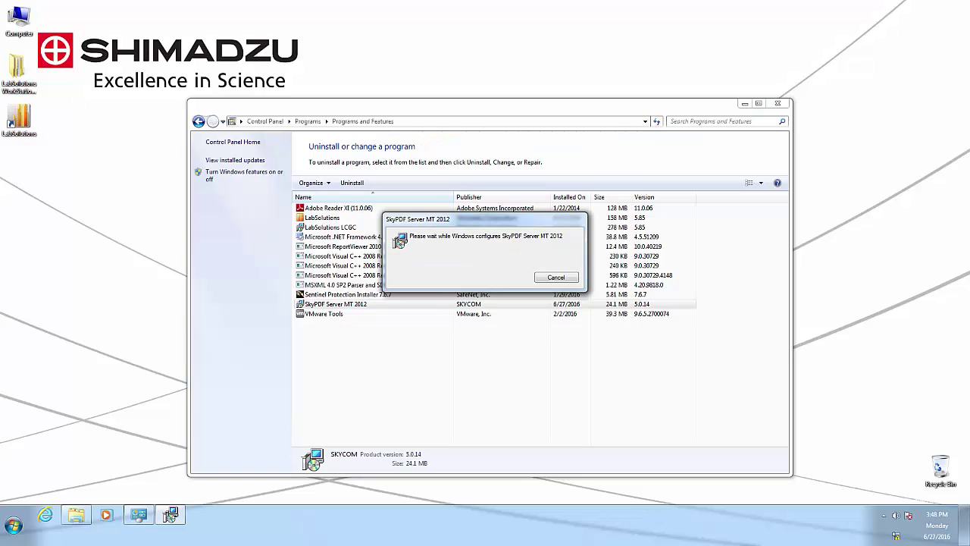
Uninstall the Standalone LabSolutions software from Programs and Features
{"action": "left_click", "coordinate": [341, 217]}
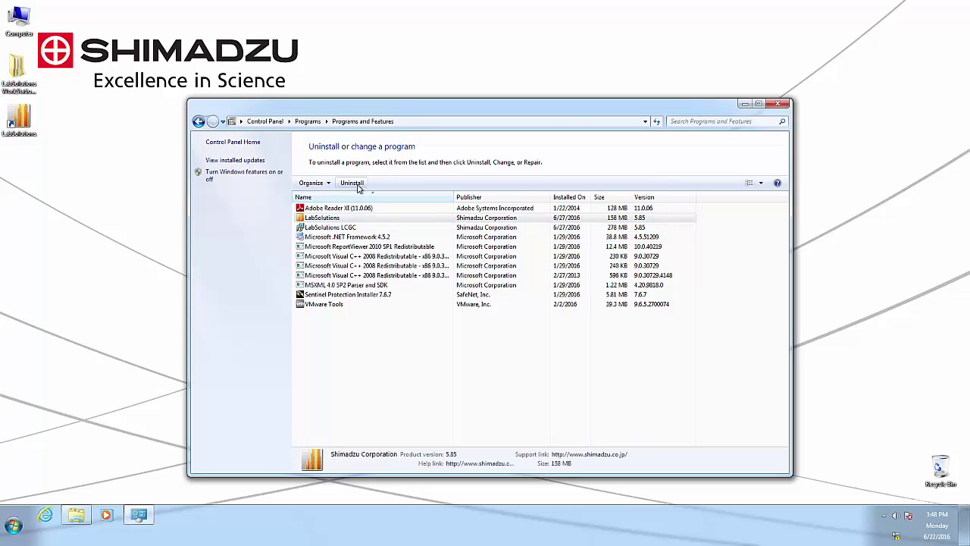
{"action": "left_click", "coordinate": [353, 184]}
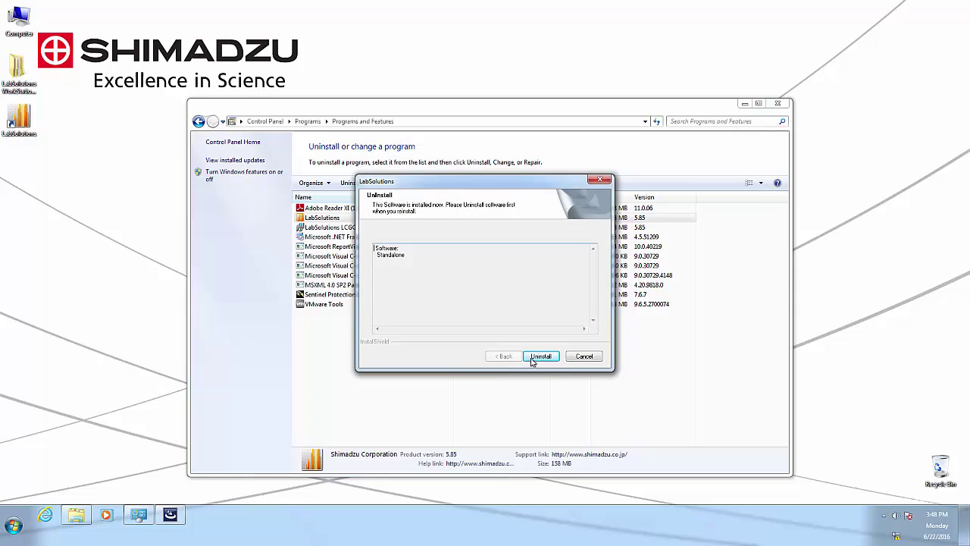
{"action": "left_click", "coordinate": [536, 360]}
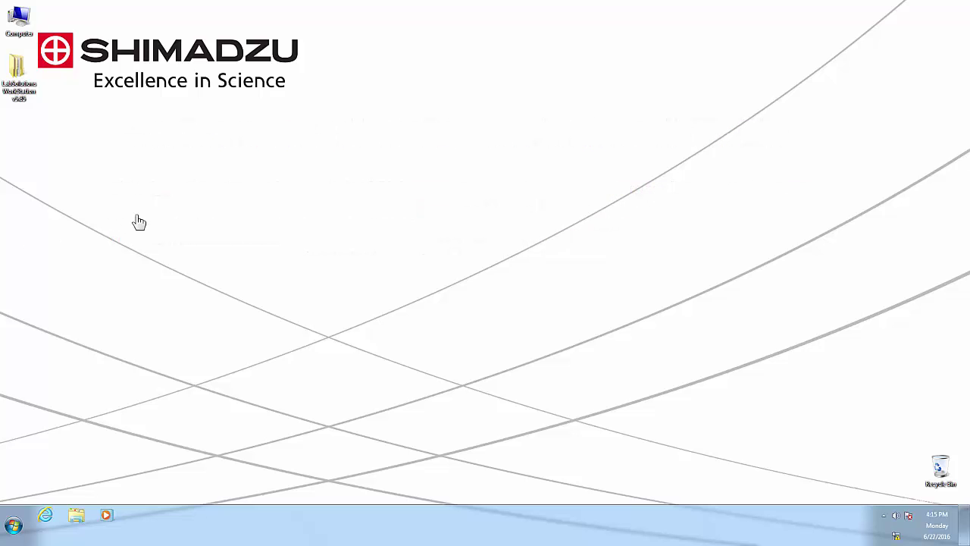
Open the LabSolutions WorkStation v5.85\DISK1\LabSolutionsLCGC\Supplement folder
{"action": "double_click", "coordinate": [17, 66]}
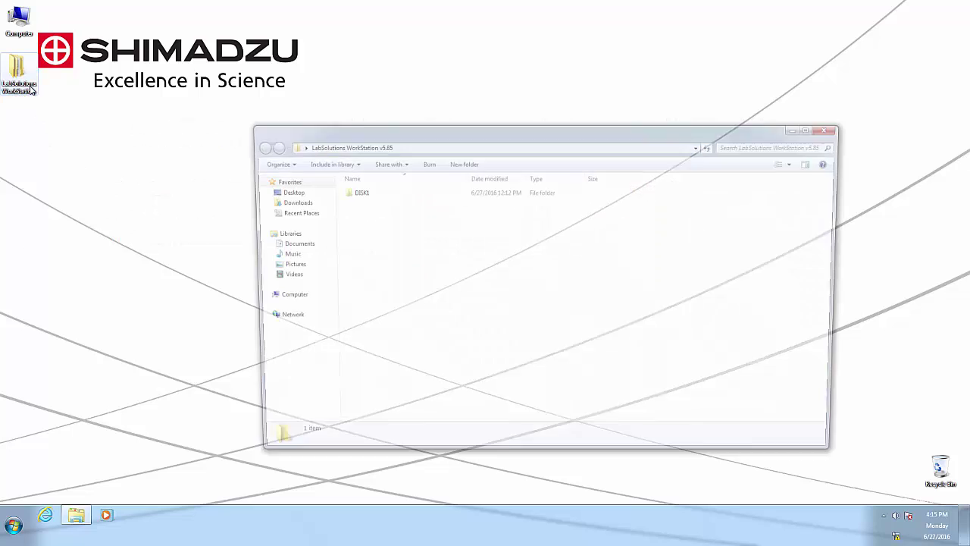
{"action": "double_click", "coordinate": [351, 194]}
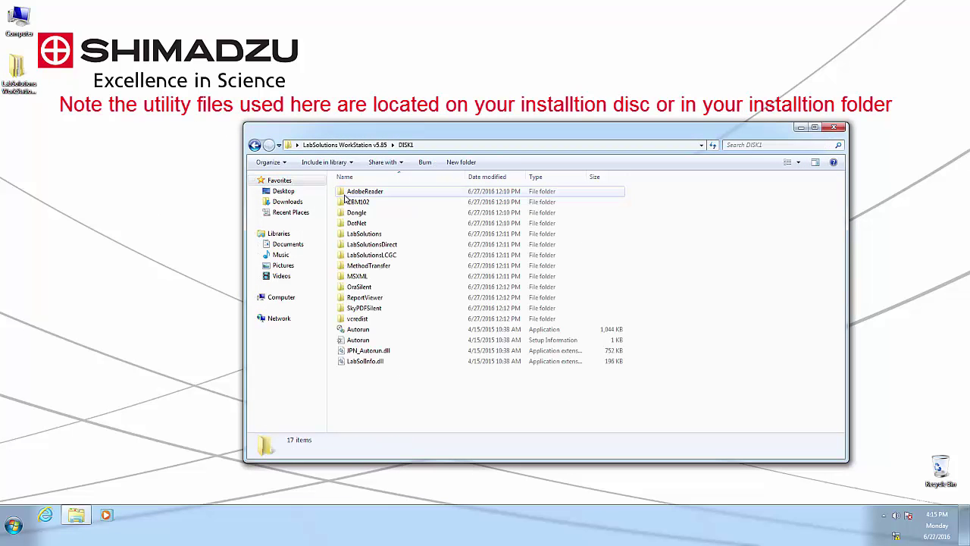
{"action": "left_click", "coordinate": [388, 256]}
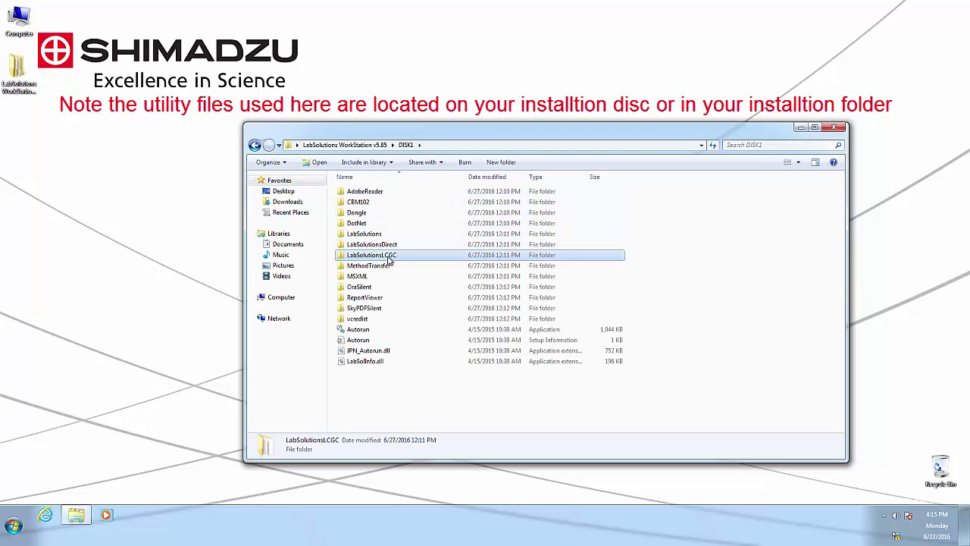
{"action": "double_click", "coordinate": [388, 258]}
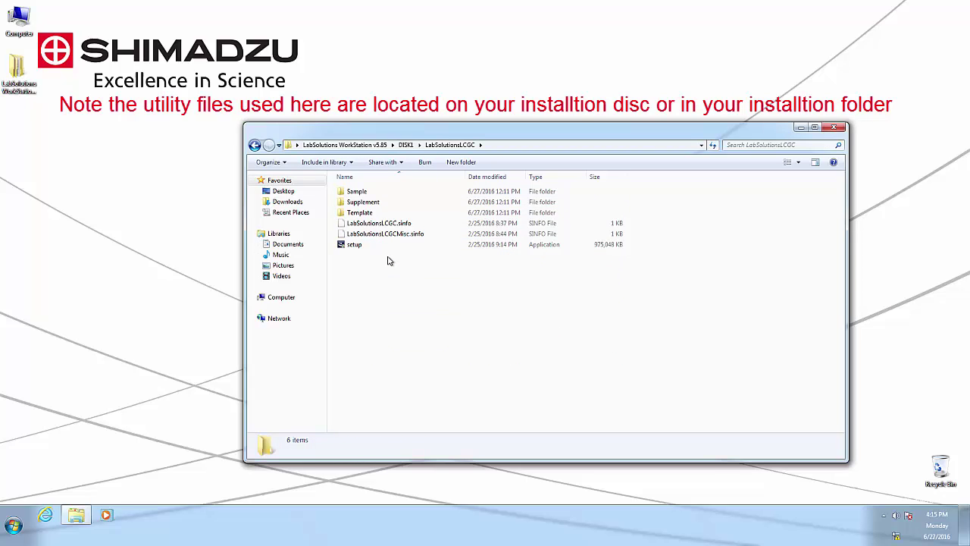
{"action": "double_click", "coordinate": [363, 203]}
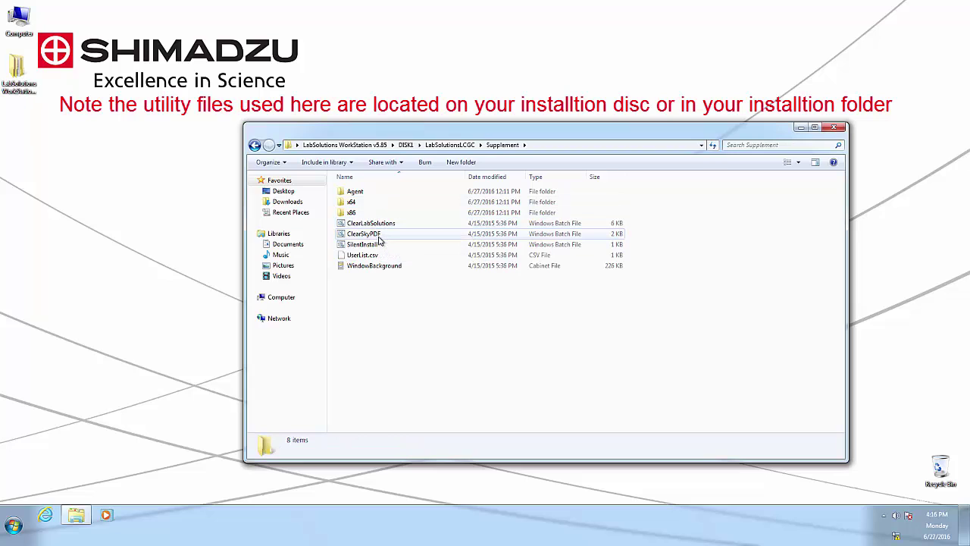
Run ClearSkyPDF as administrator and let the cleanup script finish and close
{"action": "right_click", "coordinate": [379, 238]}
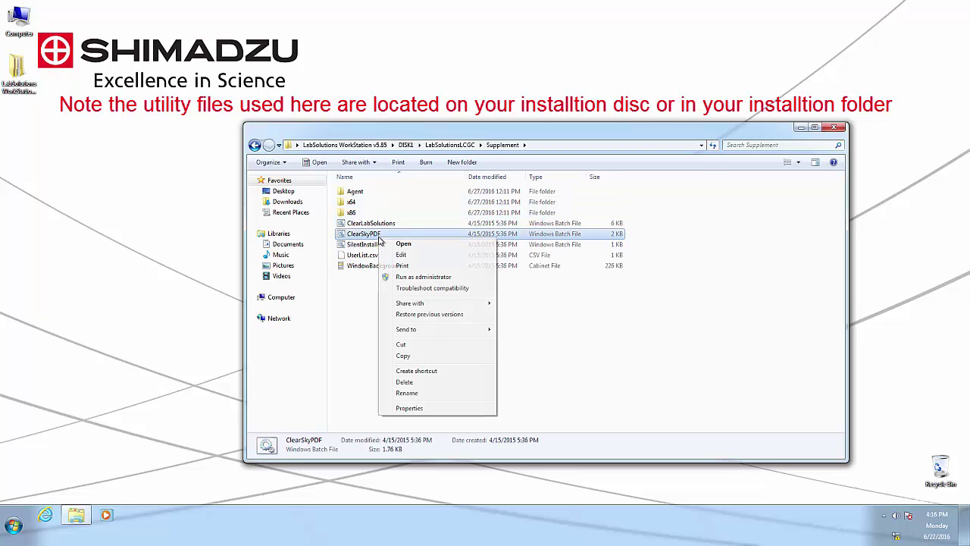
{"action": "left_click", "coordinate": [406, 277]}
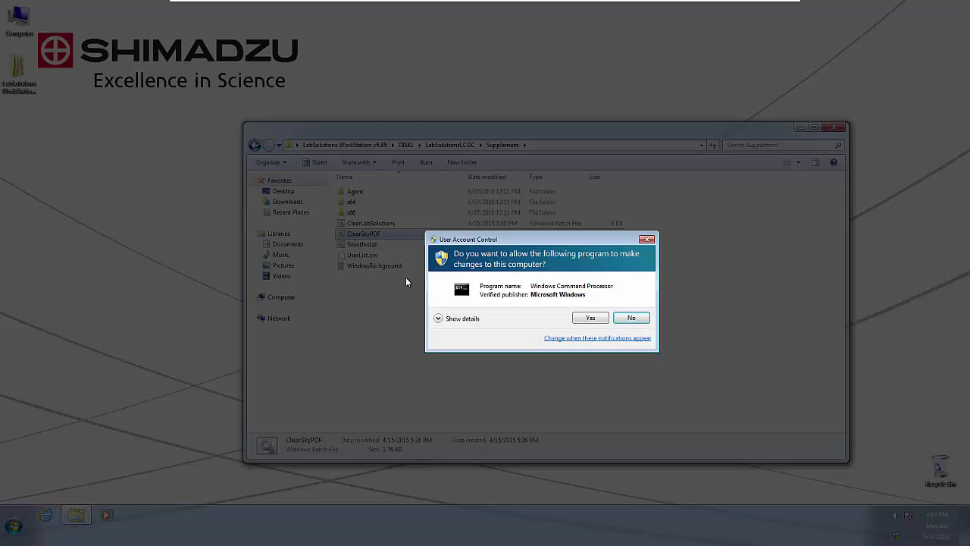
{"action": "left_click", "coordinate": [589, 320]}
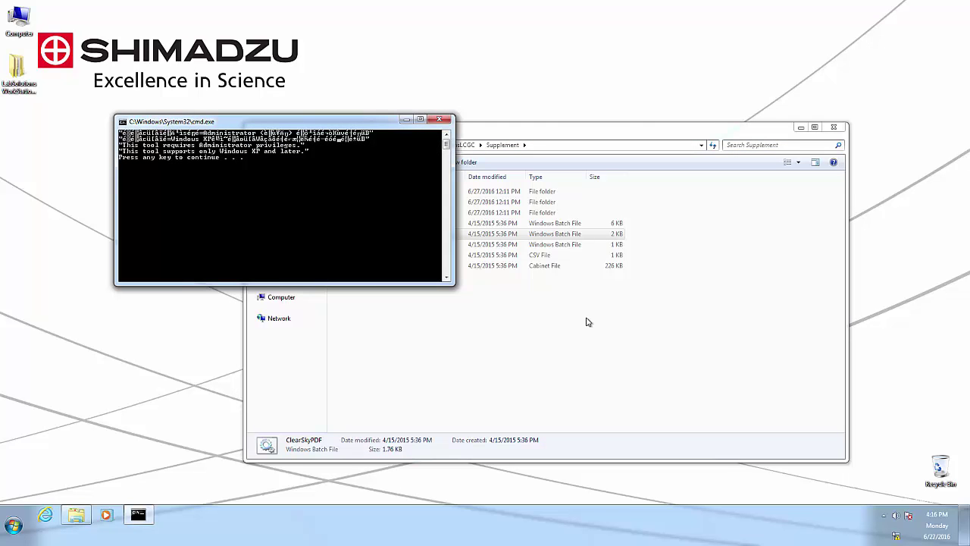
{"action": "key", "text": "Return"}
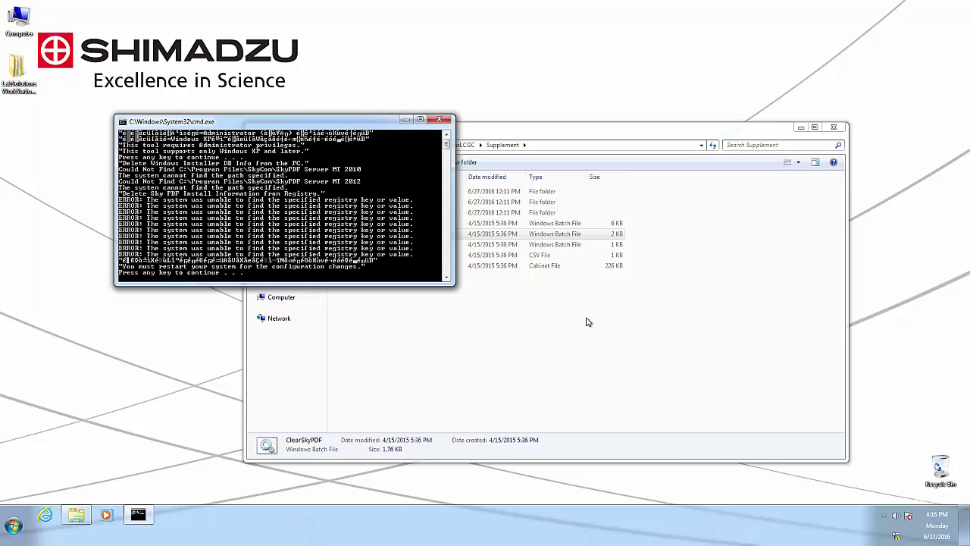
{"action": "key", "text": "Return"}
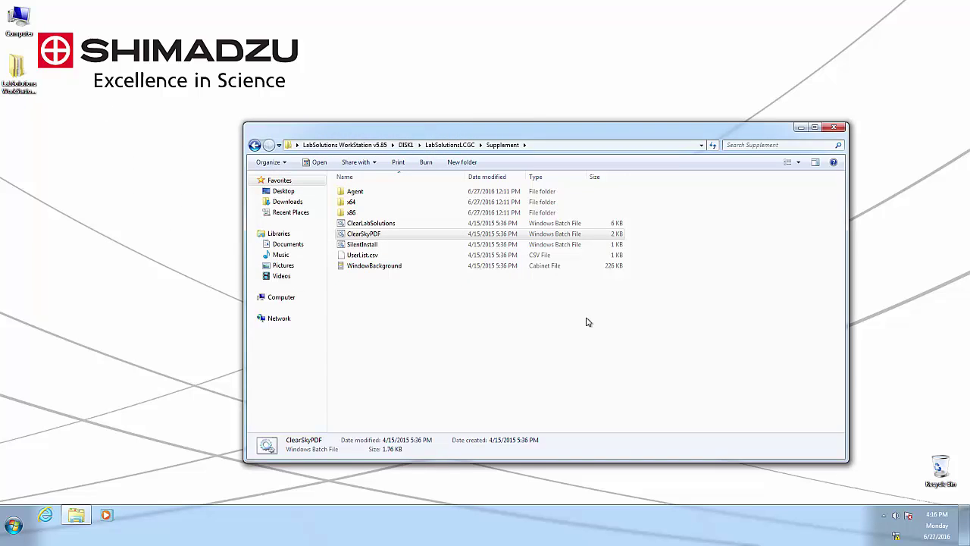
Run the ClearLabSolutions batch file as administrator and close its finished console
{"action": "left_click", "coordinate": [389, 224]}
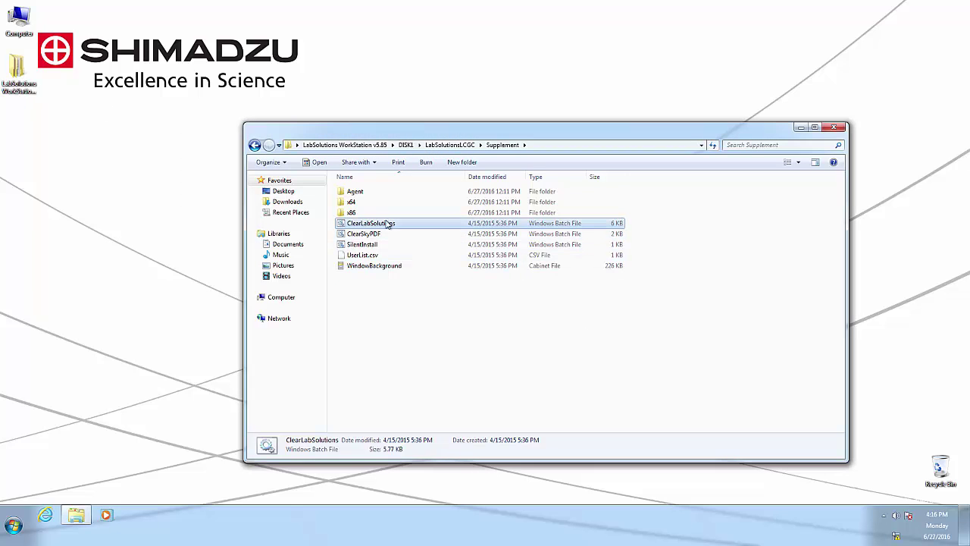
{"action": "right_click", "coordinate": [391, 225]}
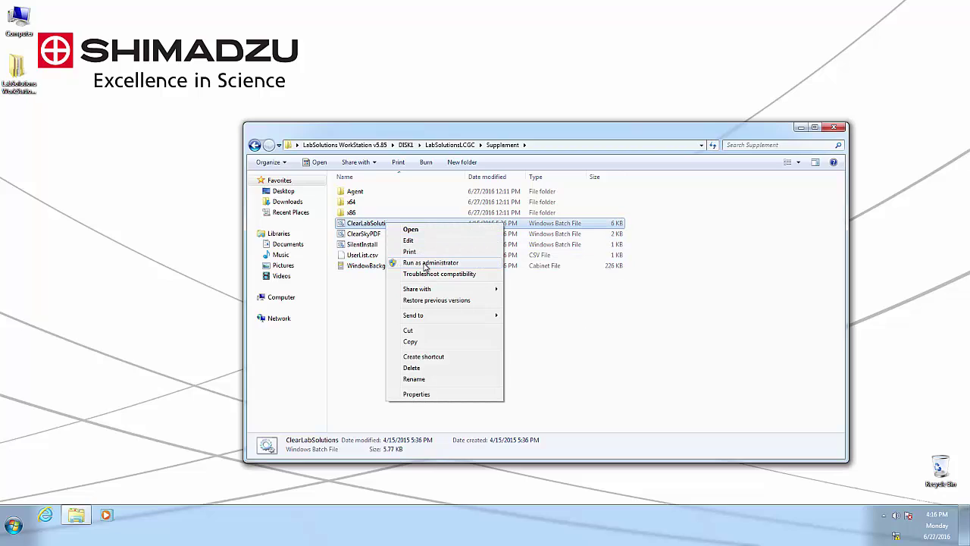
{"action": "left_click", "coordinate": [426, 262]}
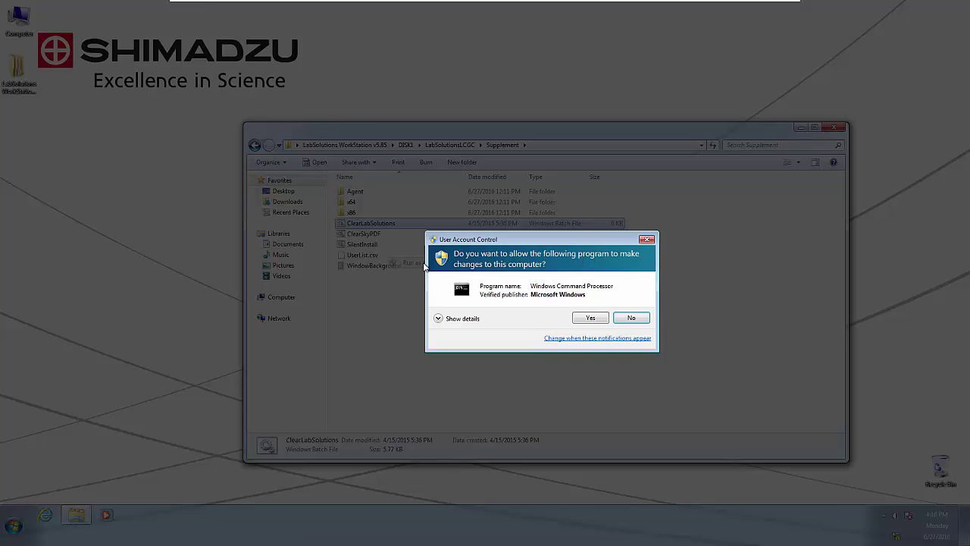
{"action": "left_click", "coordinate": [592, 319]}
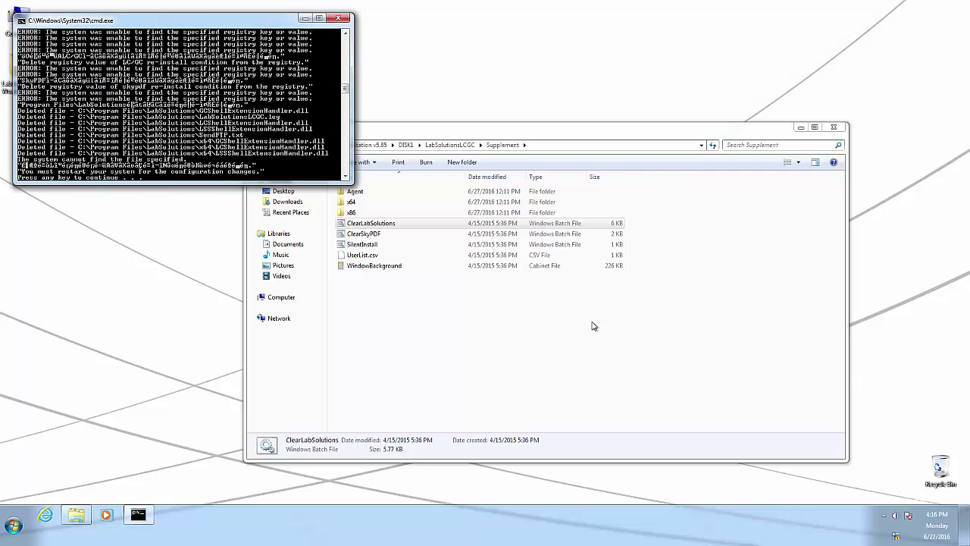
{"action": "key", "text": "Return"}
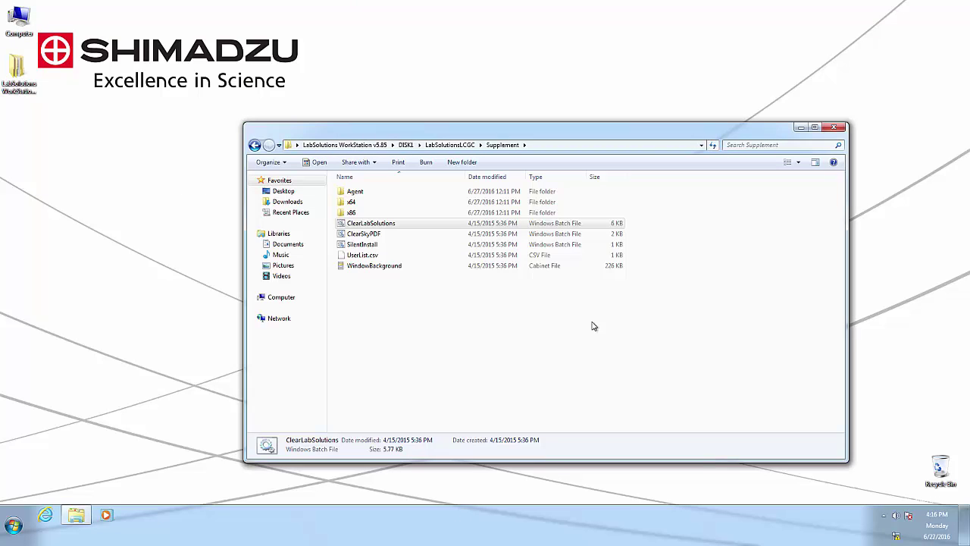
Close the Supplement window and launch regedit with administrator approval
{"action": "left_click", "coordinate": [836, 132]}
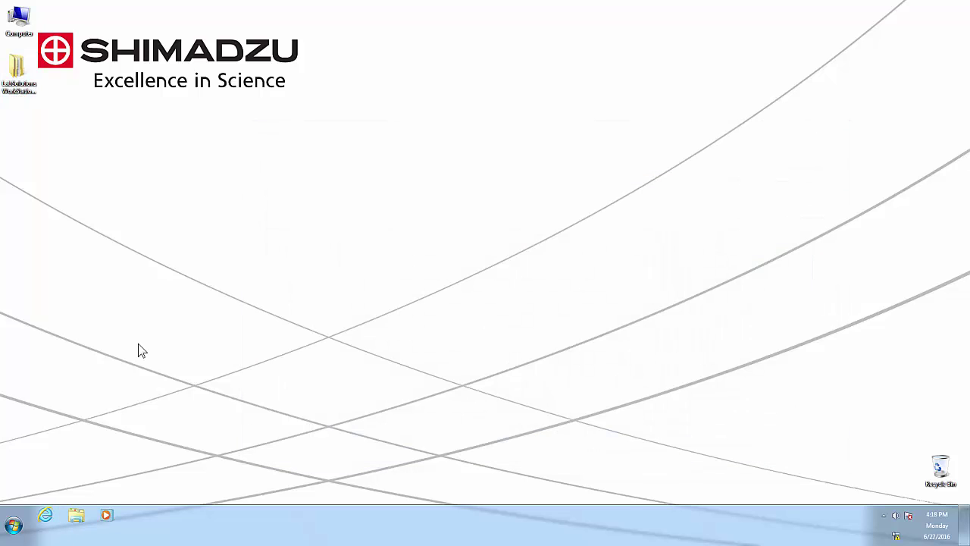
{"action": "left_click", "coordinate": [14, 525]}
{"action": "type", "text": "regedit"}
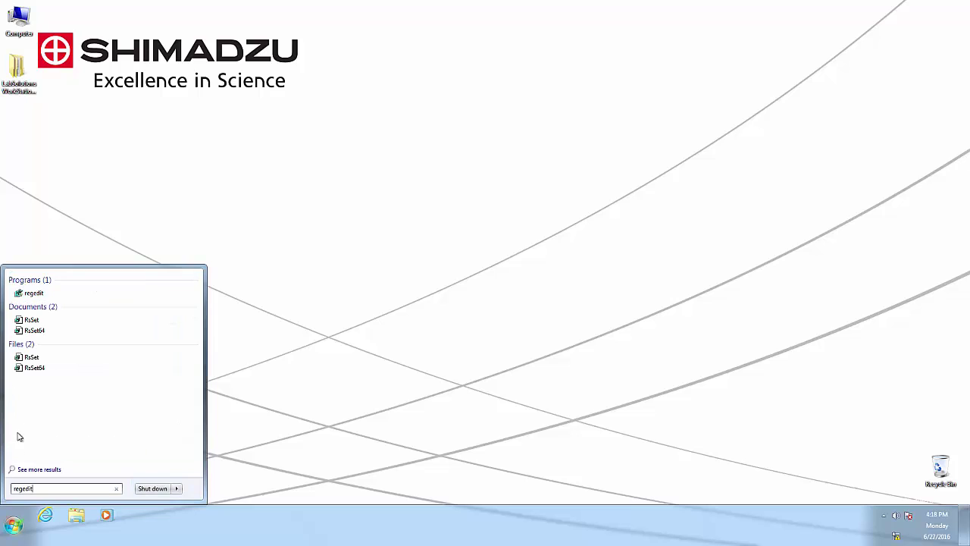
{"action": "left_click", "coordinate": [49, 298]}
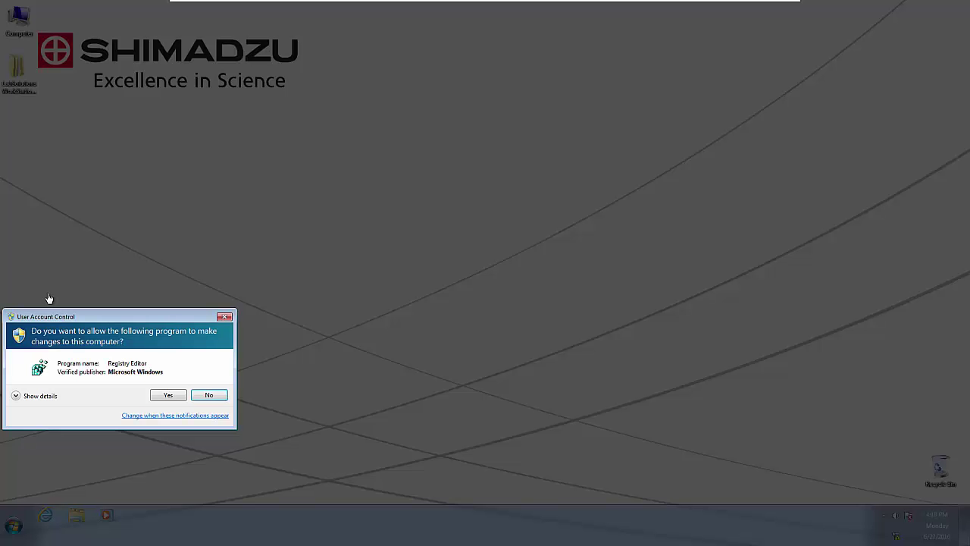
{"action": "left_click", "coordinate": [155, 398]}
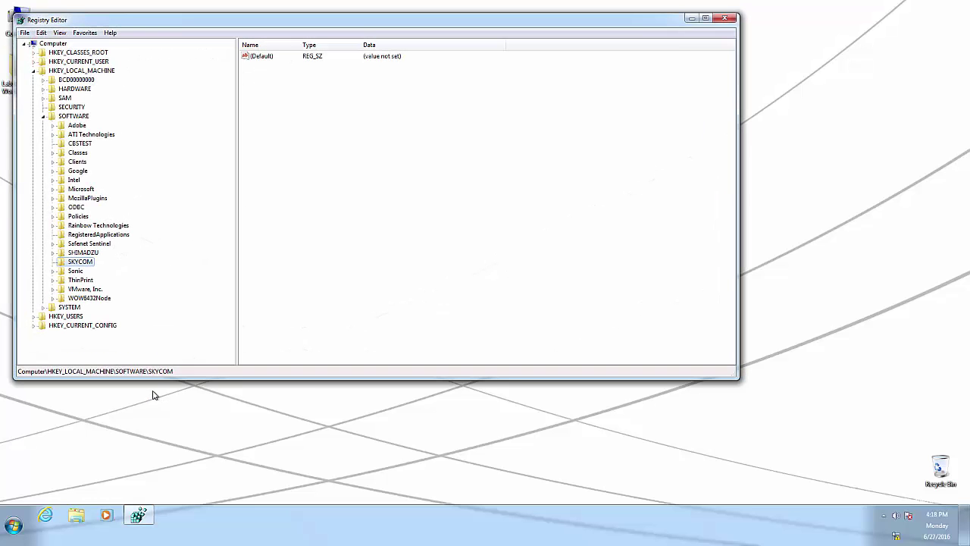
Delete the SHIMADZU key under HKEY_LOCAL_MACHINE\SOFTWARE, then close Registry Editor
{"action": "left_click", "coordinate": [80, 71]}
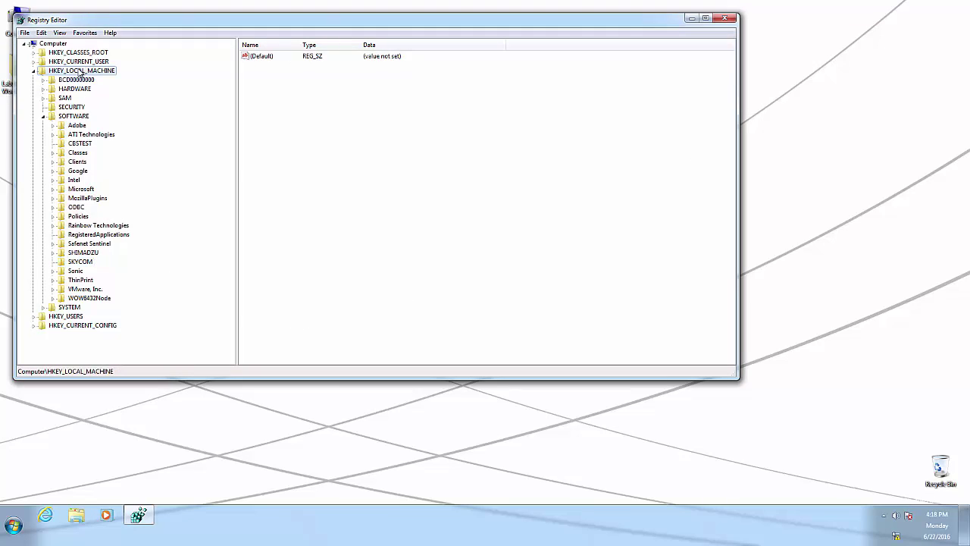
{"action": "left_click", "coordinate": [73, 117]}
{"action": "type", "text": "sh"}
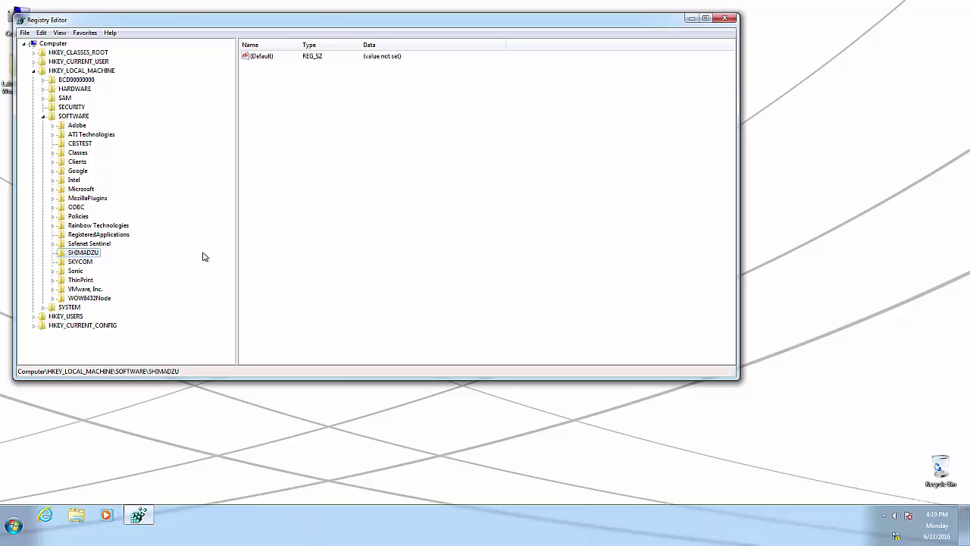
{"action": "right_click", "coordinate": [87, 254]}
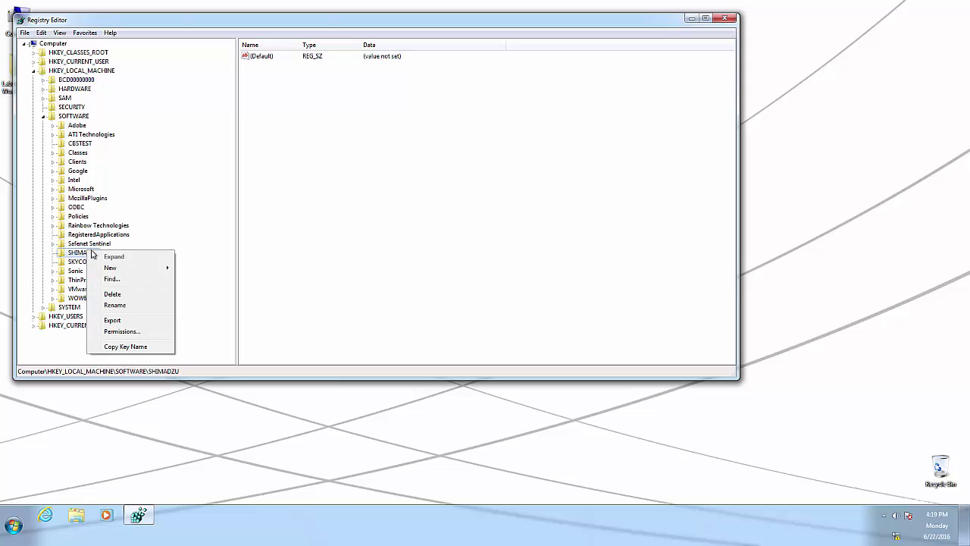
{"action": "left_click", "coordinate": [124, 295]}
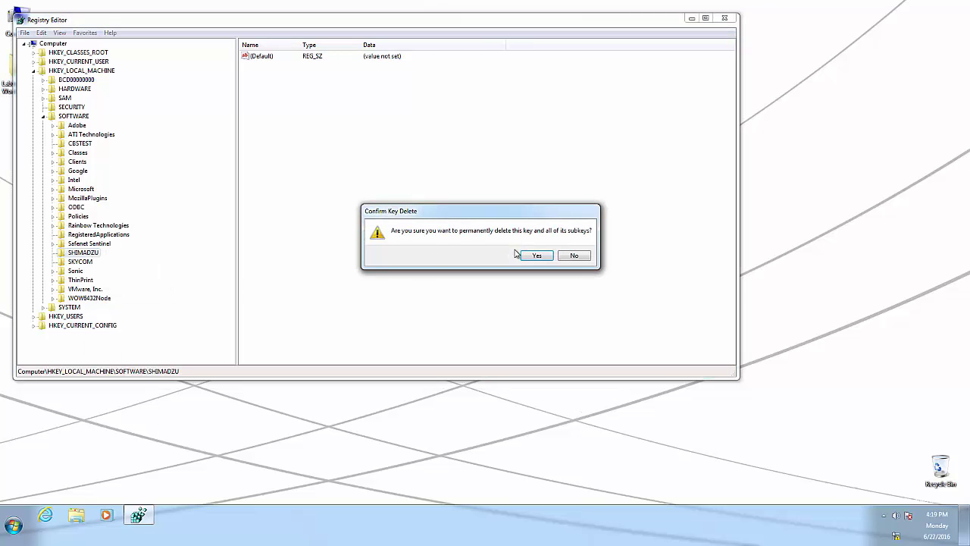
{"action": "left_click", "coordinate": [537, 257]}
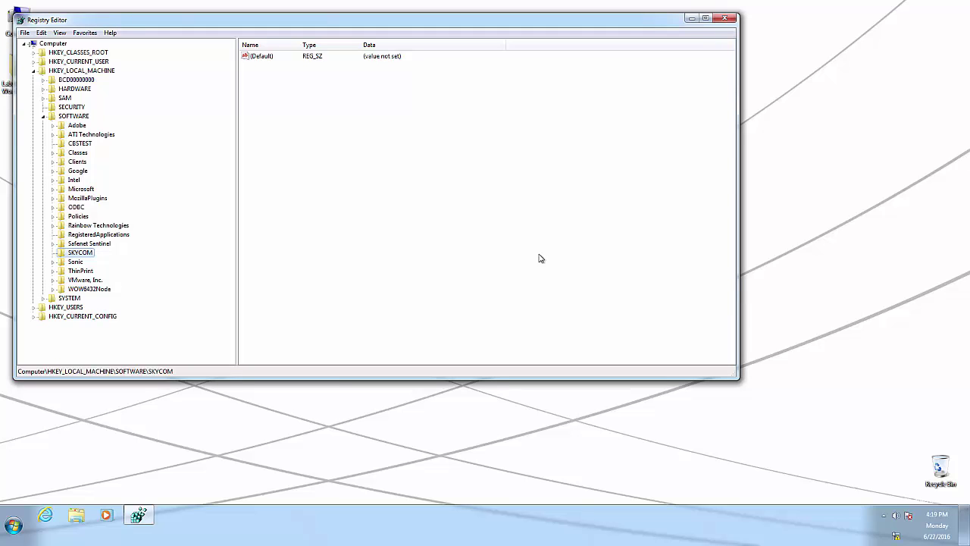
{"action": "left_click", "coordinate": [724, 20]}
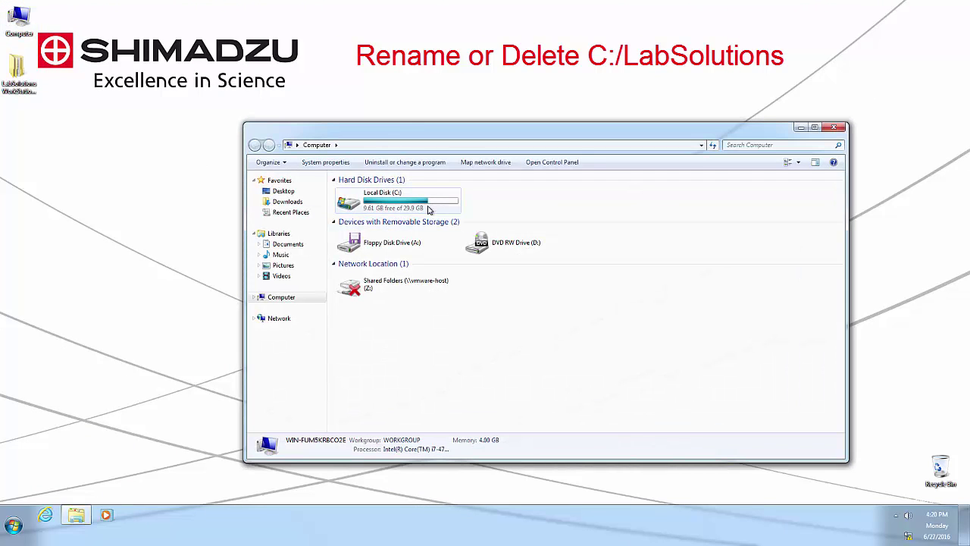
Delete the LabSolutions folder from Local Disk (C:), moving it to the Recycle Bin
{"action": "left_click", "coordinate": [428, 205]}
{"action": "double_click", "coordinate": [428, 205]}
{"action": "left_click", "coordinate": [344, 191]}
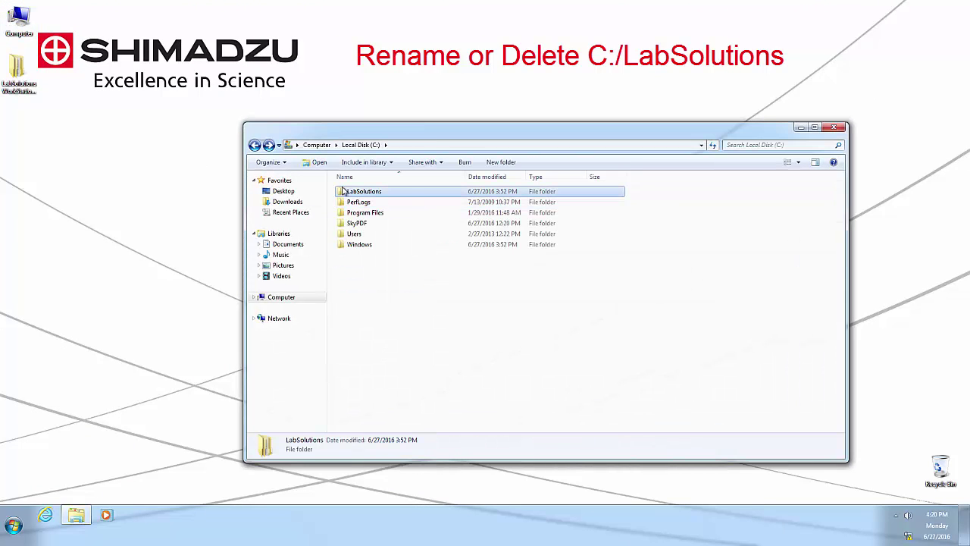
{"action": "right_click", "coordinate": [411, 194]}
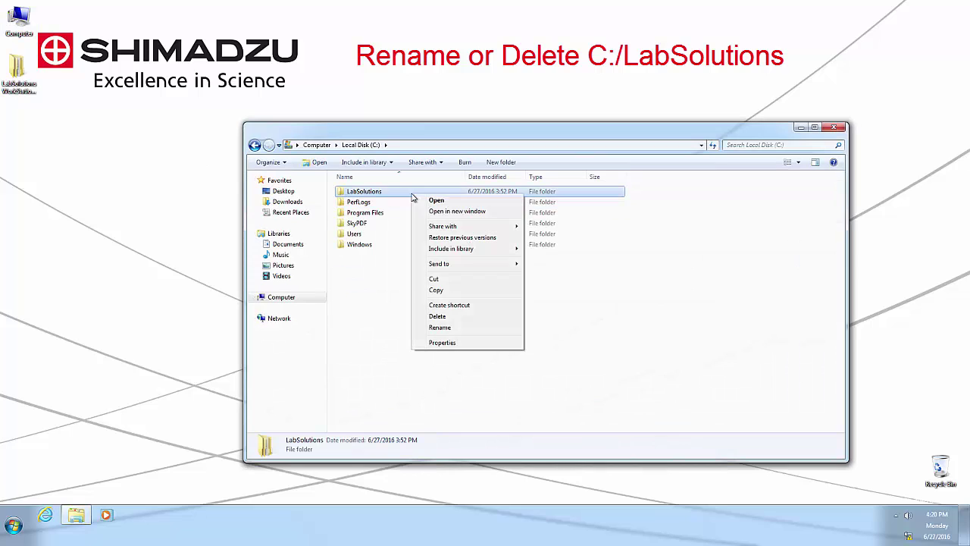
{"action": "left_click", "coordinate": [443, 318]}
{"action": "left_click", "coordinate": [528, 301]}
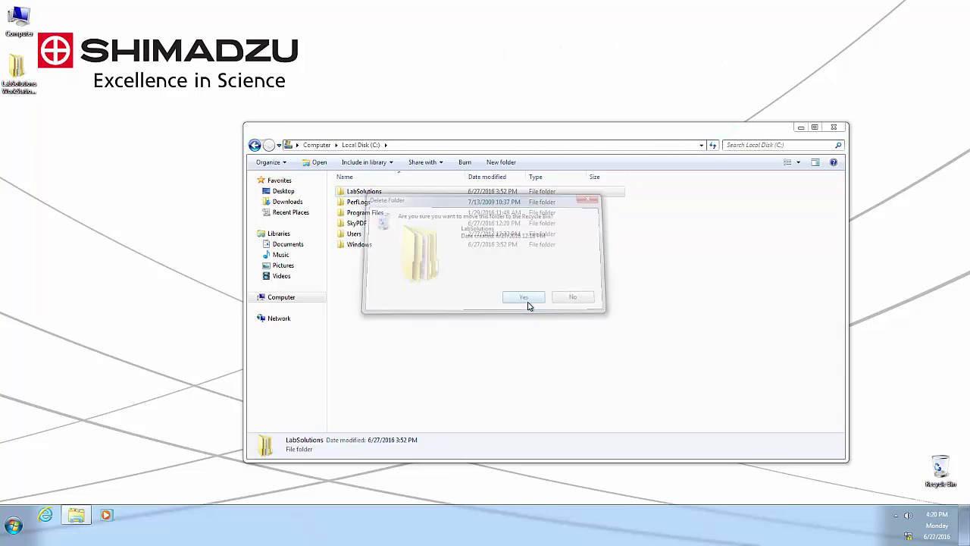
Delete the LabSolutions folder from C:\Program Files and close the Explorer window
{"action": "left_click", "coordinate": [369, 205]}
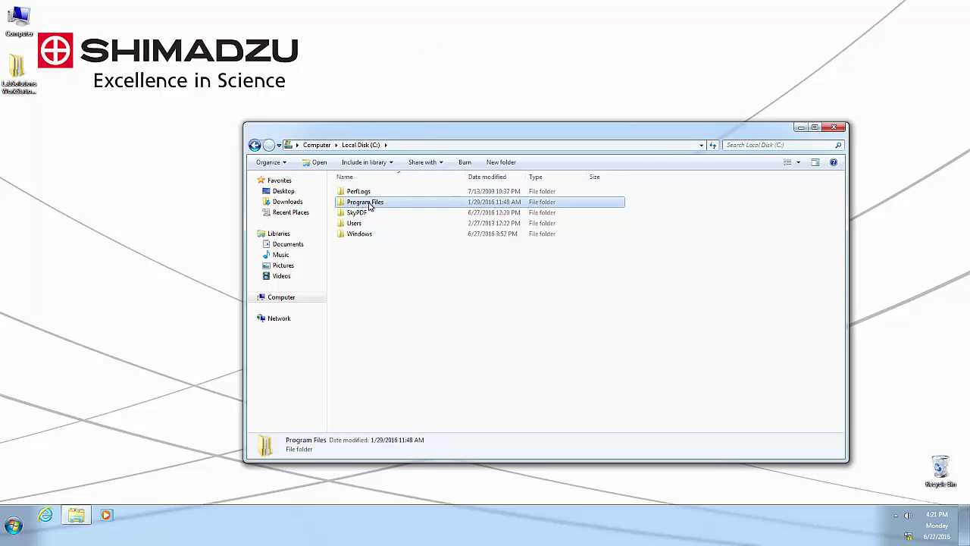
{"action": "double_click", "coordinate": [370, 203]}
{"action": "left_click", "coordinate": [364, 244]}
{"action": "right_click", "coordinate": [366, 245]}
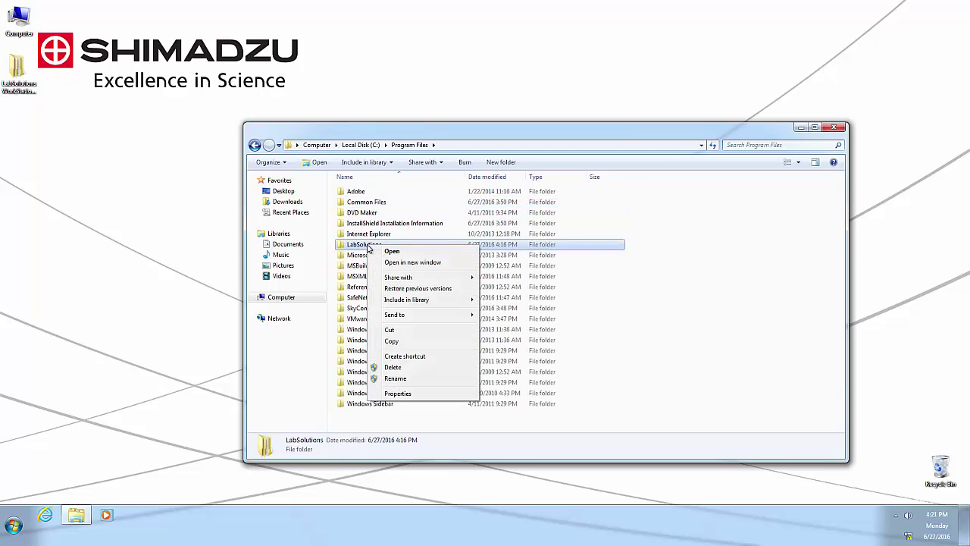
{"action": "left_click", "coordinate": [400, 367]}
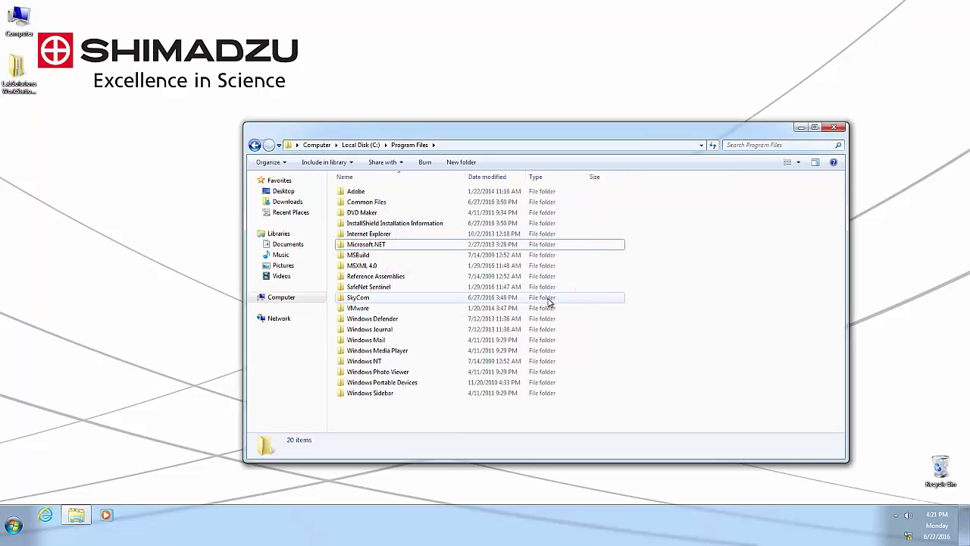
{"action": "left_click", "coordinate": [836, 128]}
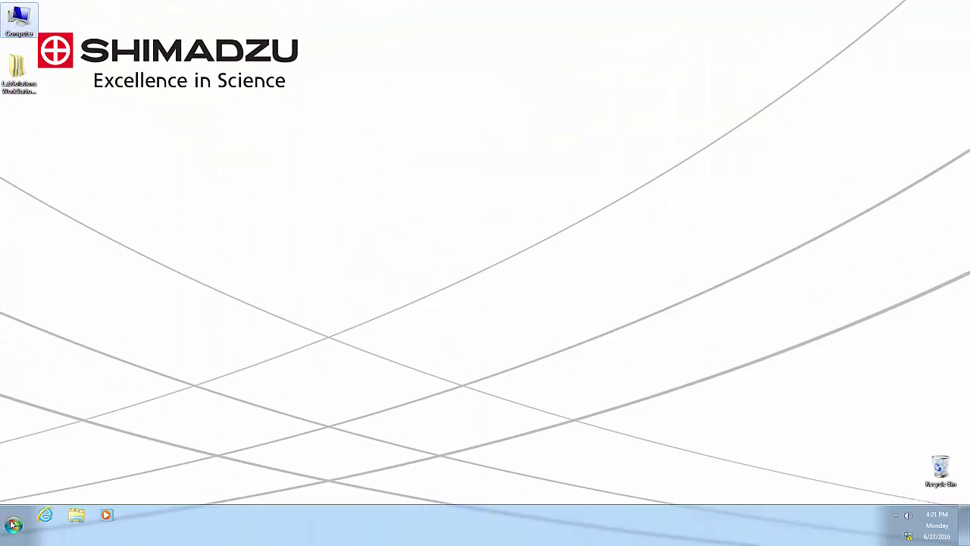
Bring up the Start Menu's shutdown options to restart the computer
{"action": "left_click", "coordinate": [13, 525]}
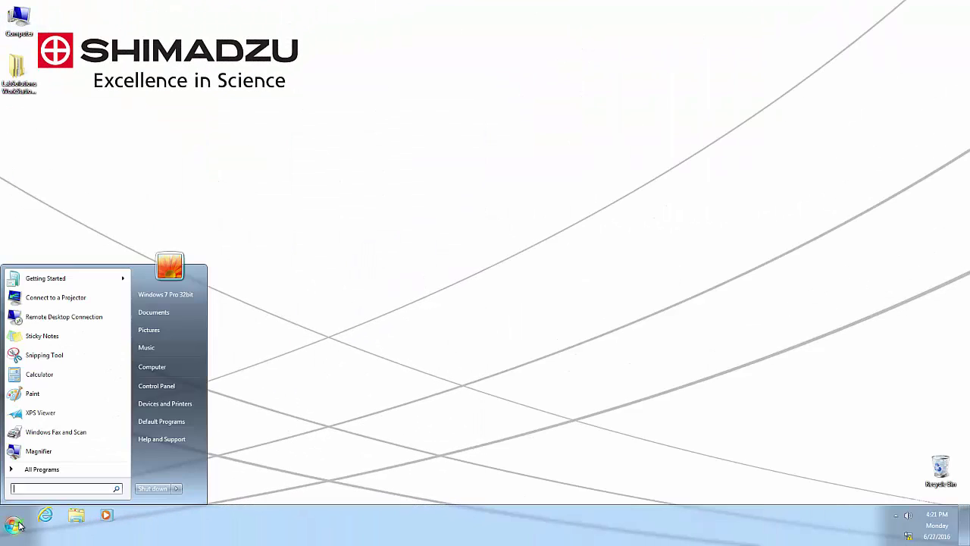
{"action": "mouse_move", "coordinate": [175, 488]}
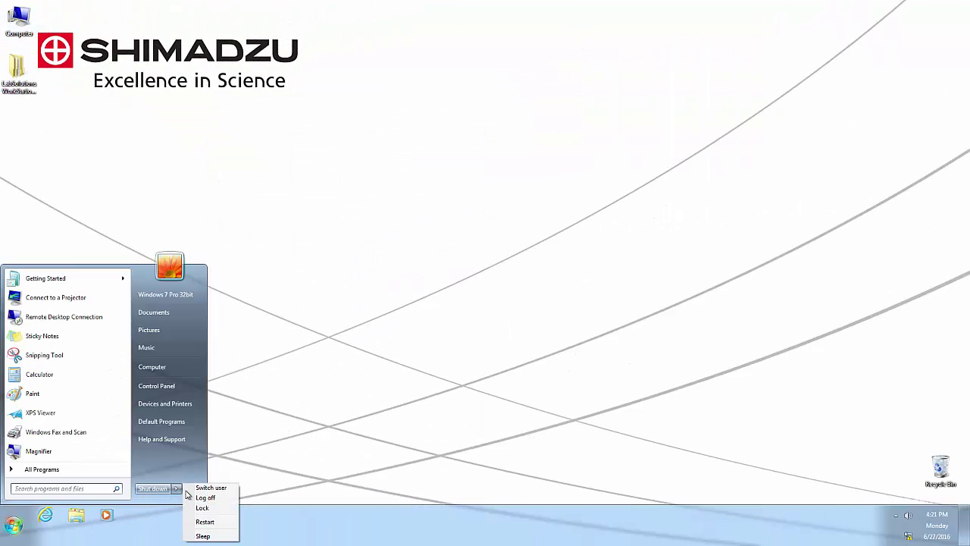